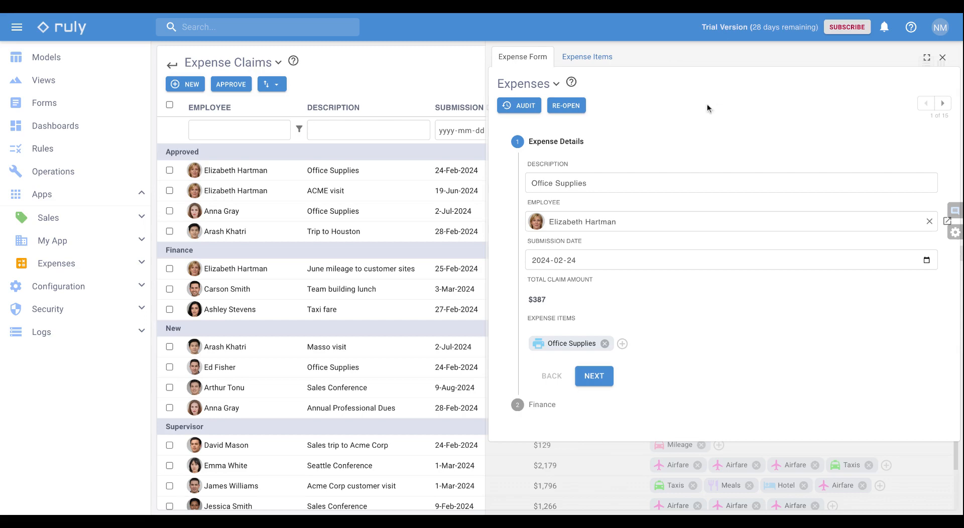
# - Re-open the approved Office Supplies expense claim from its form and close the form
pyautogui.click(570, 109)
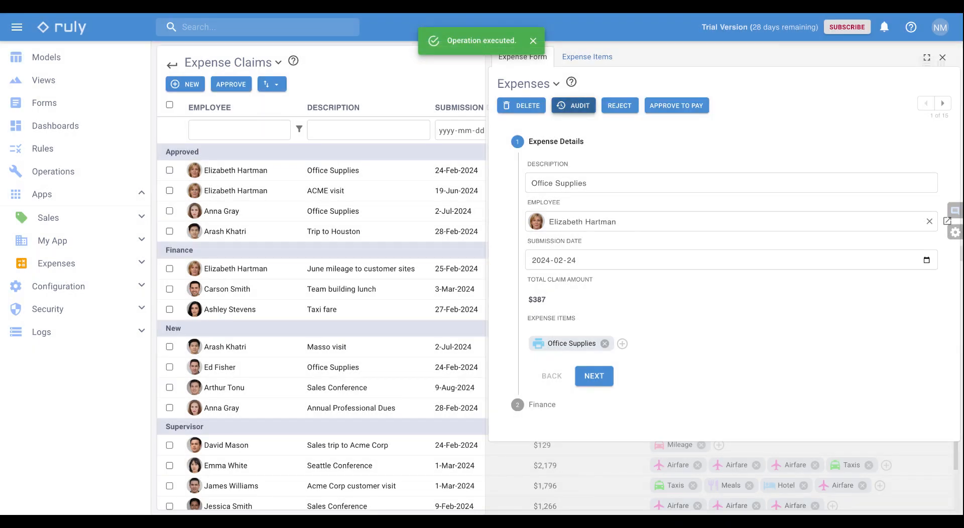
pyautogui.click(414, 75)
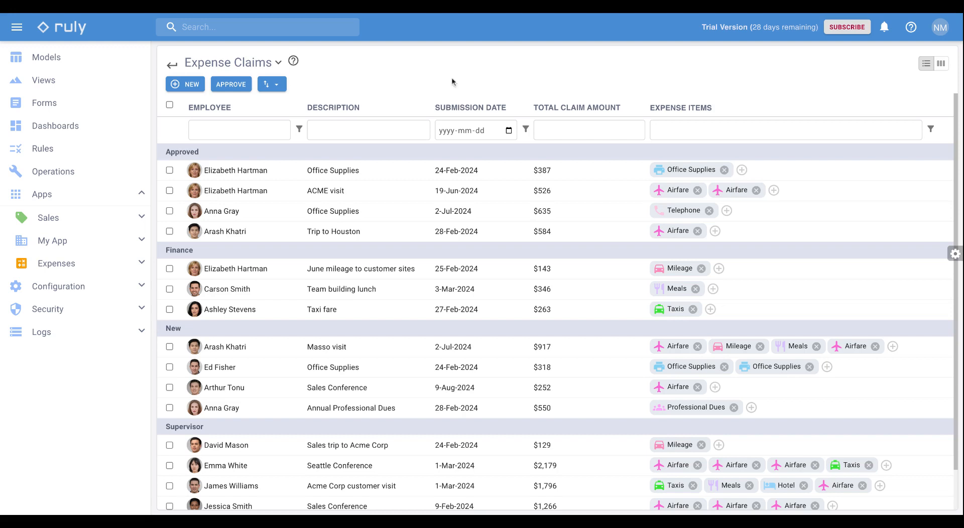
# - Add the existing Re-open expense claim operation as a button on the Expense Claims view
pyautogui.click(955, 255)
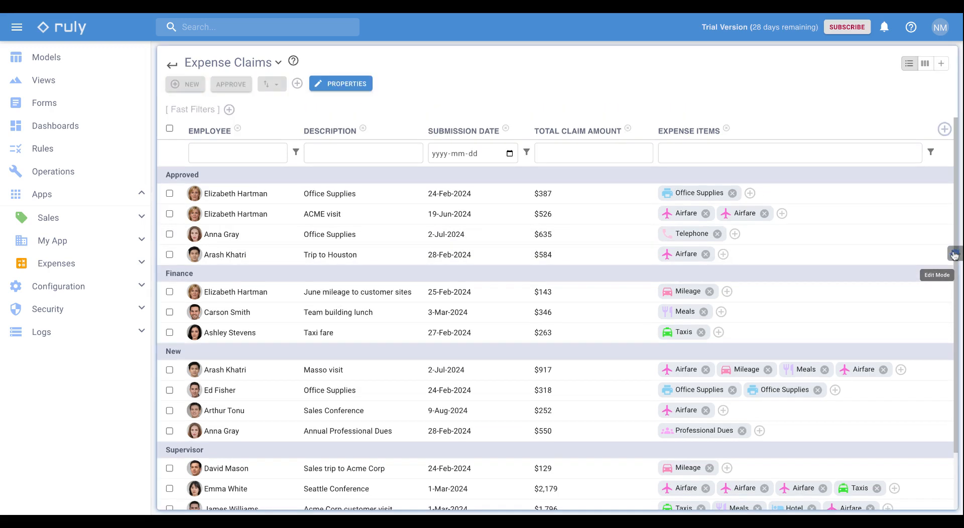
pyautogui.click(298, 84)
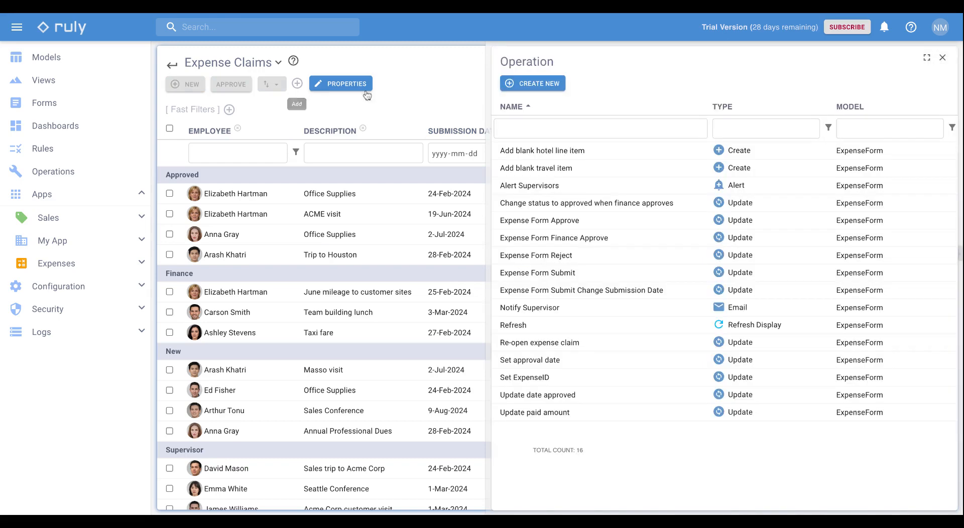
pyautogui.click(593, 343)
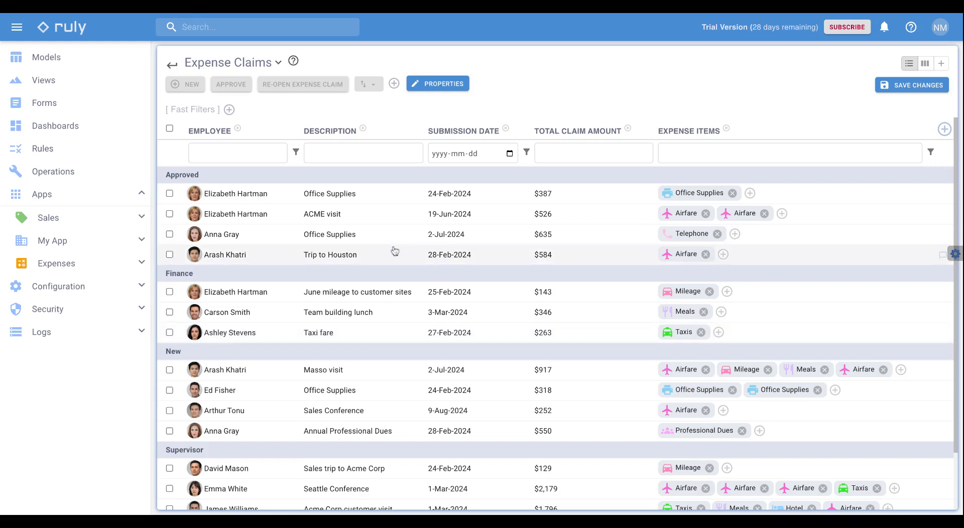
# - Add the Refresh operation to the Re-open expense claim button and save the changes to the view
pyautogui.moveTo(334, 75)
pyautogui.click(334, 73)
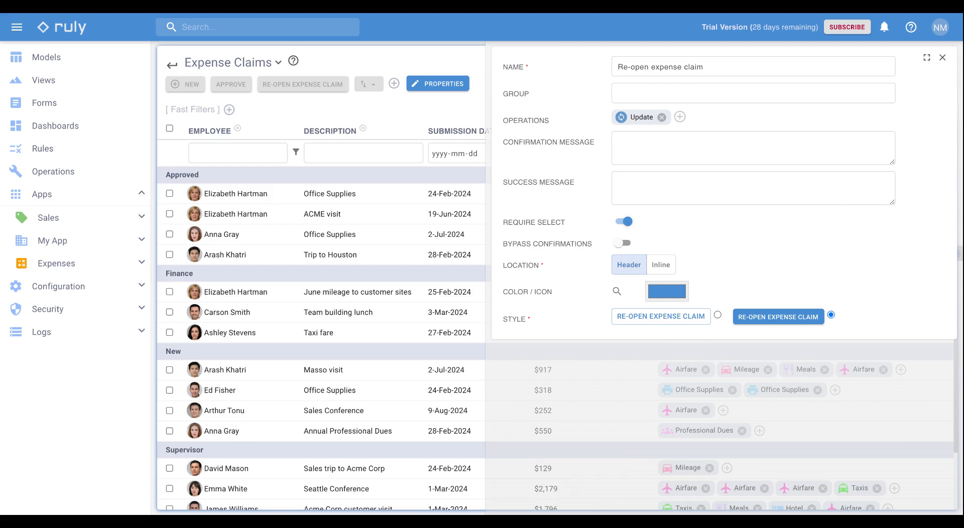
pyautogui.click(680, 117)
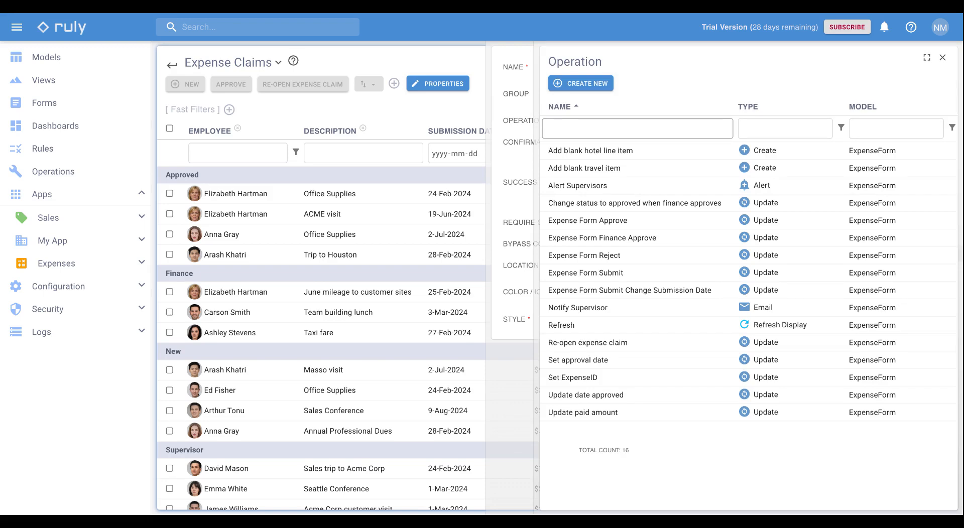
pyautogui.click(599, 326)
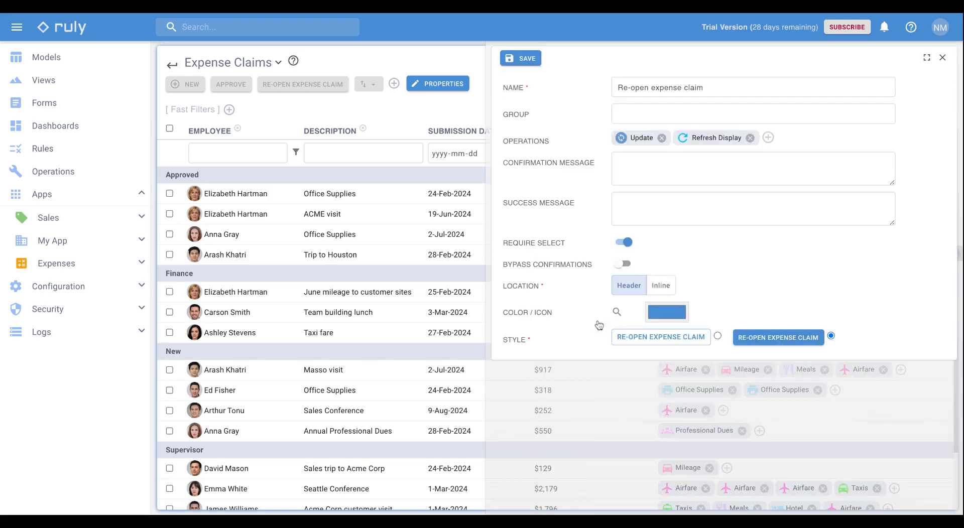
pyautogui.click(525, 61)
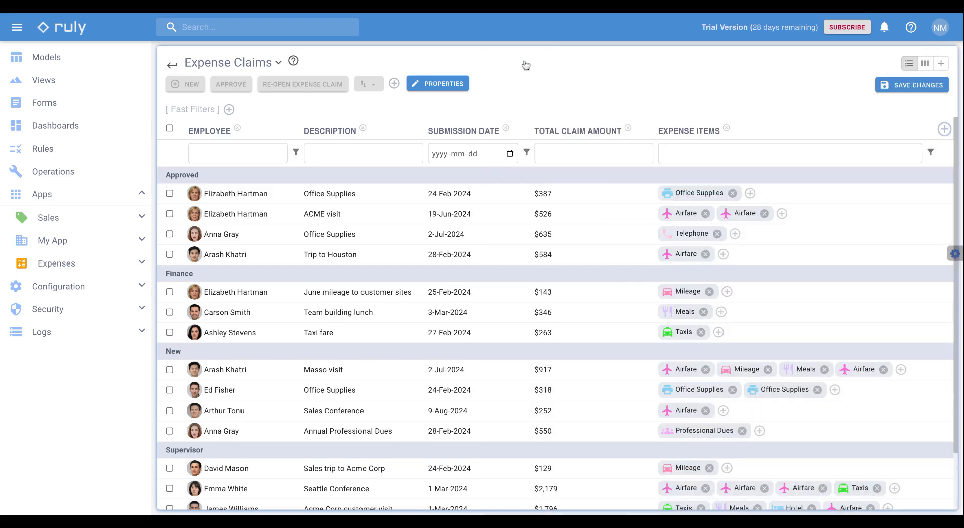
pyautogui.click(906, 86)
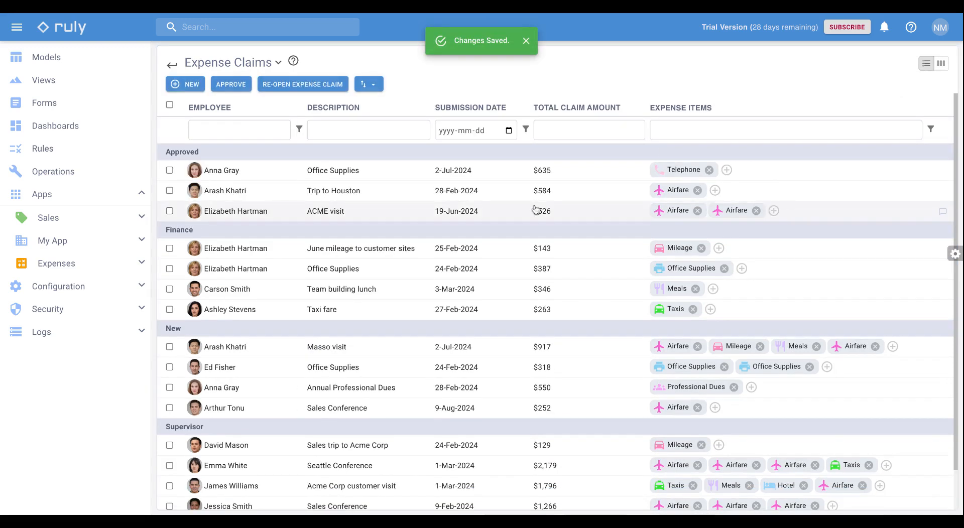
# - Select the three claims in the Approved group and re-open them together
pyautogui.click(170, 170)
pyautogui.click(170, 191)
pyautogui.click(170, 210)
pyautogui.click(314, 90)
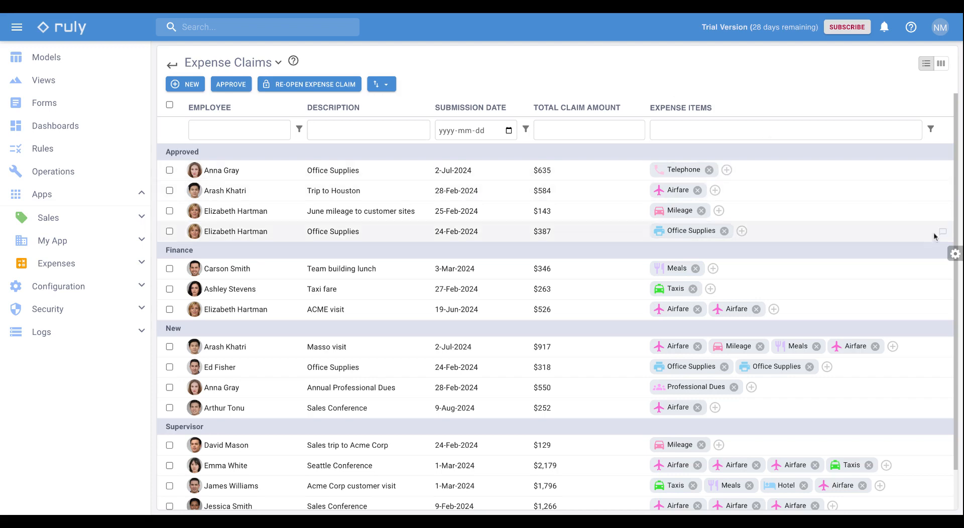
# - Make the button's Update operation prompt the end user for empty mappings, clear its Finance status value, save it and leave edit mode
pyautogui.click(954, 254)
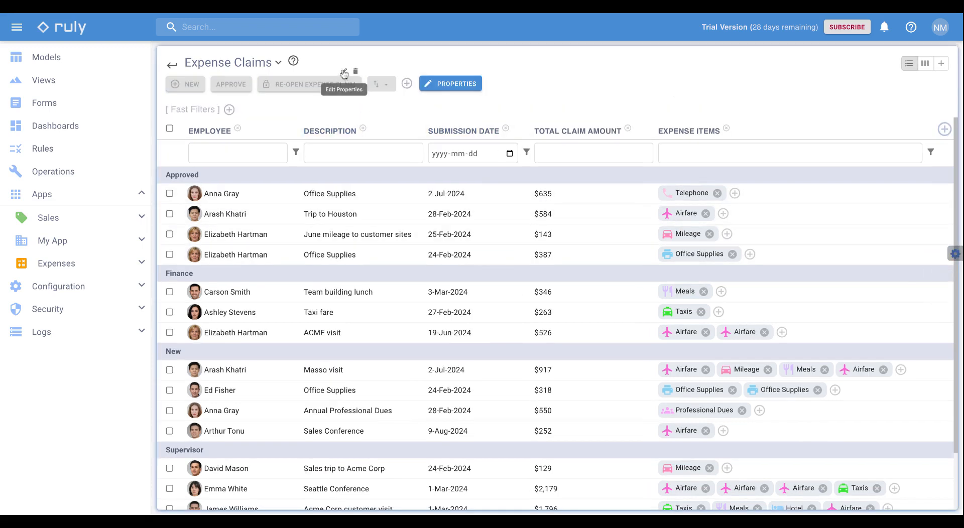
pyautogui.click(346, 76)
pyautogui.click(638, 118)
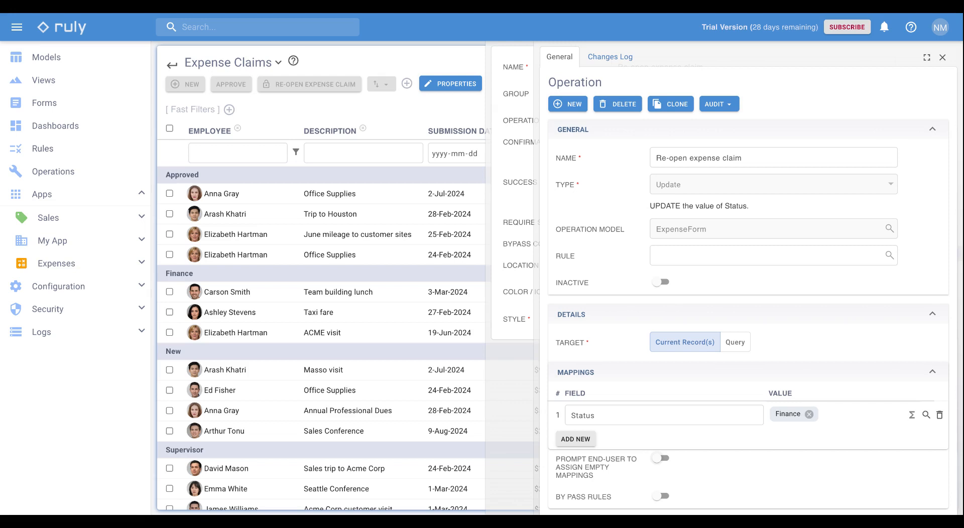
pyautogui.click(661, 459)
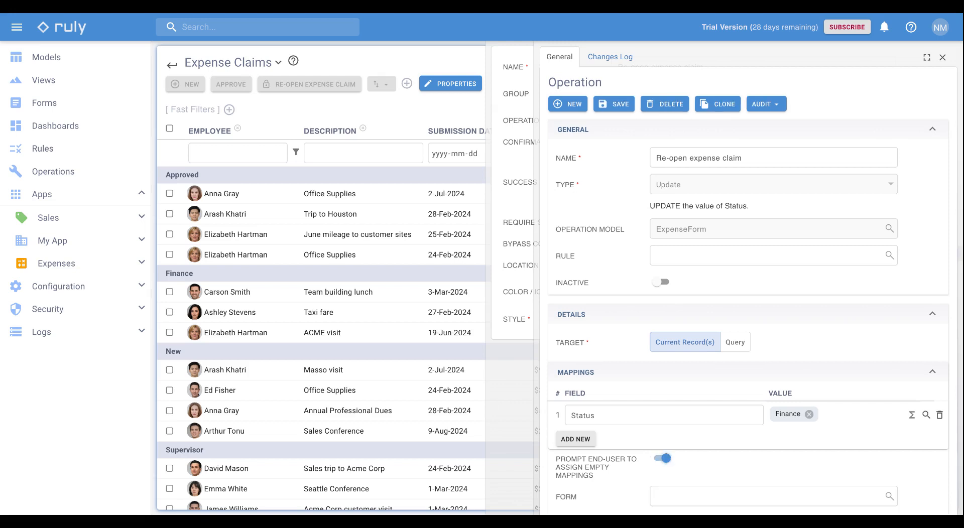
pyautogui.click(810, 415)
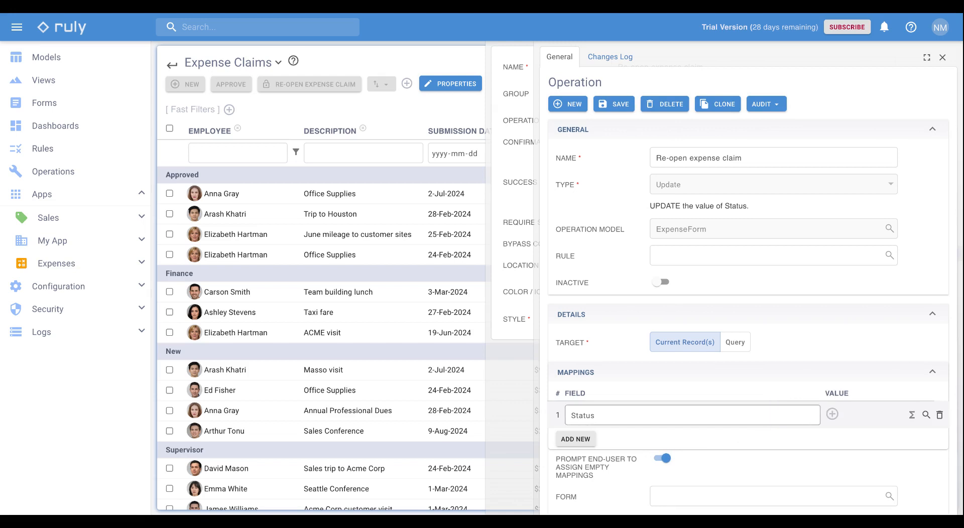
pyautogui.click(612, 106)
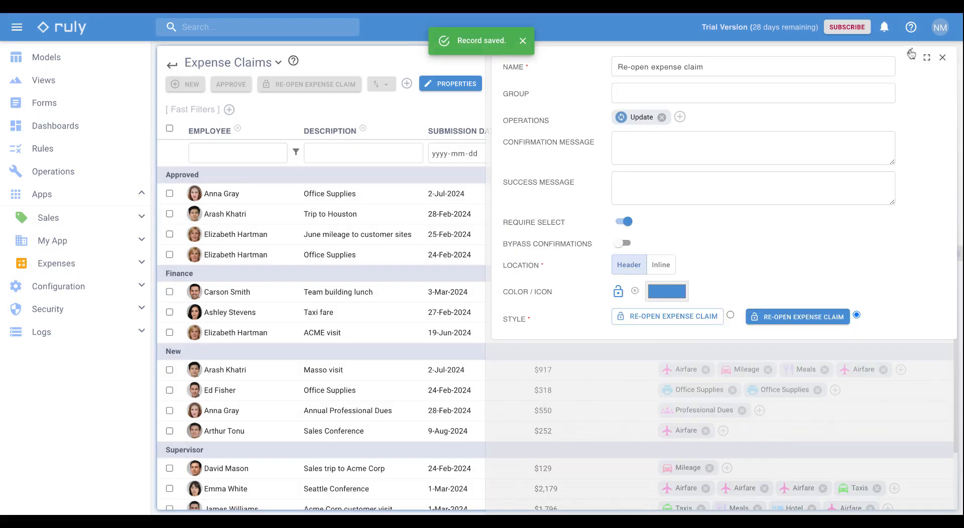
pyautogui.click(941, 58)
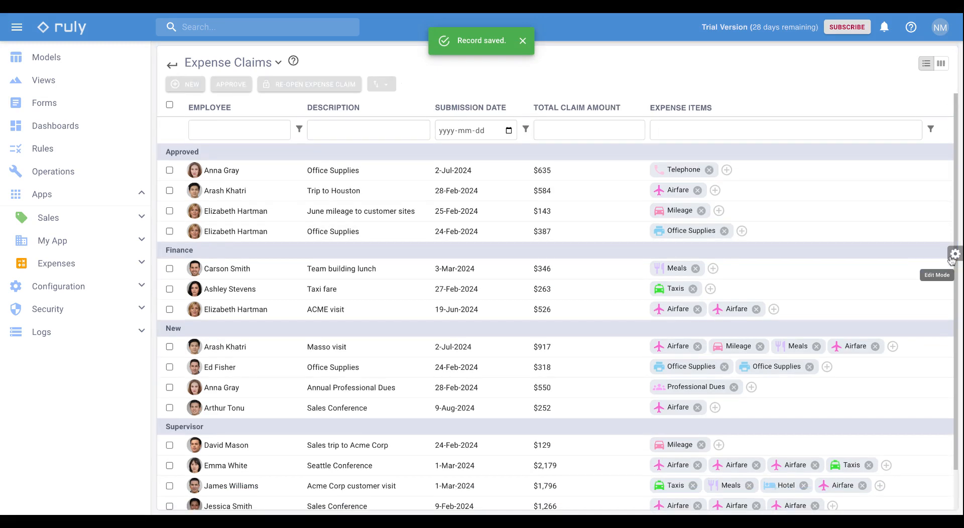
pyautogui.click(952, 256)
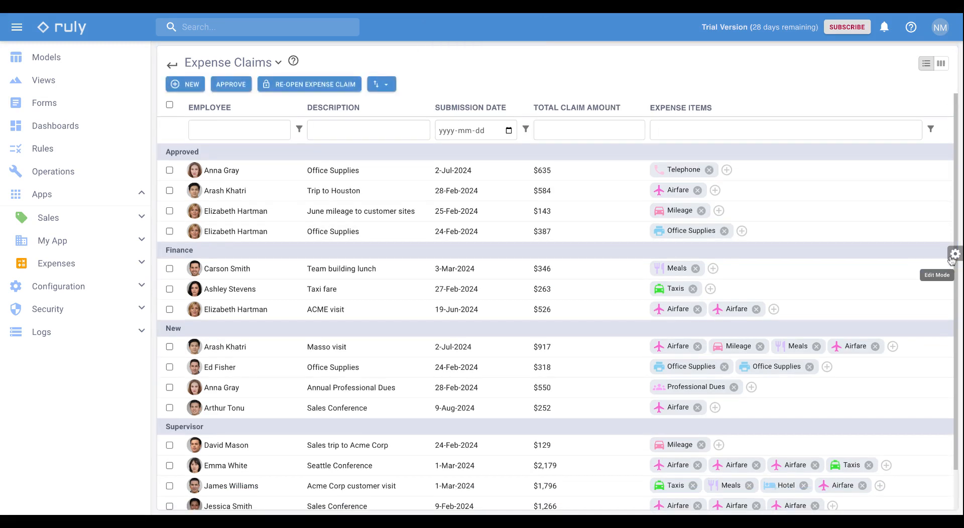
# - Re-open the first two claims in the Approved group with the status Supervisor
pyautogui.click(169, 170)
pyautogui.click(169, 190)
pyautogui.click(308, 85)
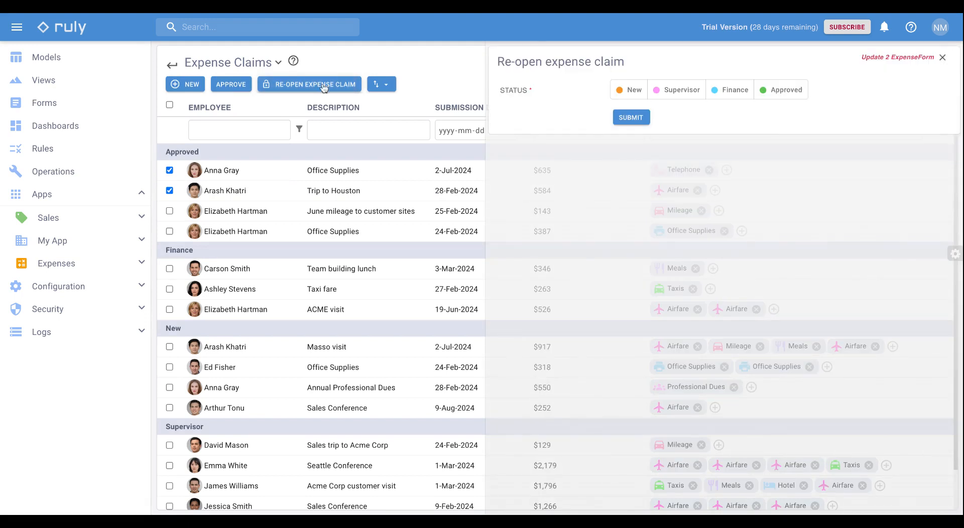
pyautogui.click(671, 92)
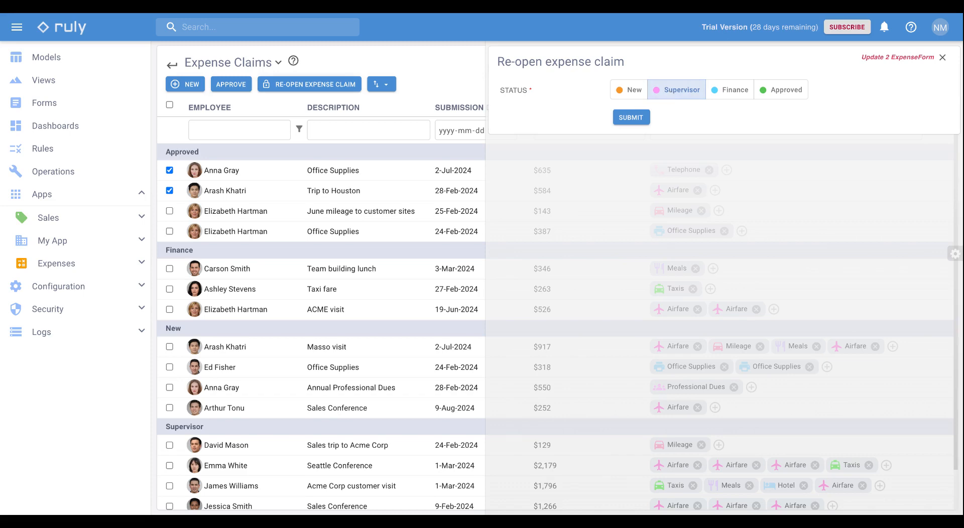
pyautogui.click(632, 118)
pyautogui.click(633, 296)
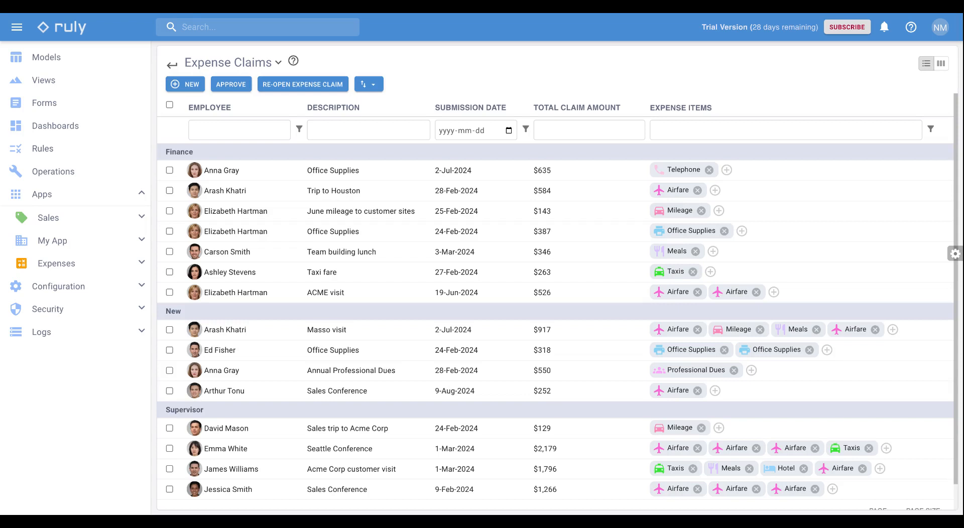
# - Set the Re-open expense claim button's location to Inline and its color to green
pyautogui.click(955, 255)
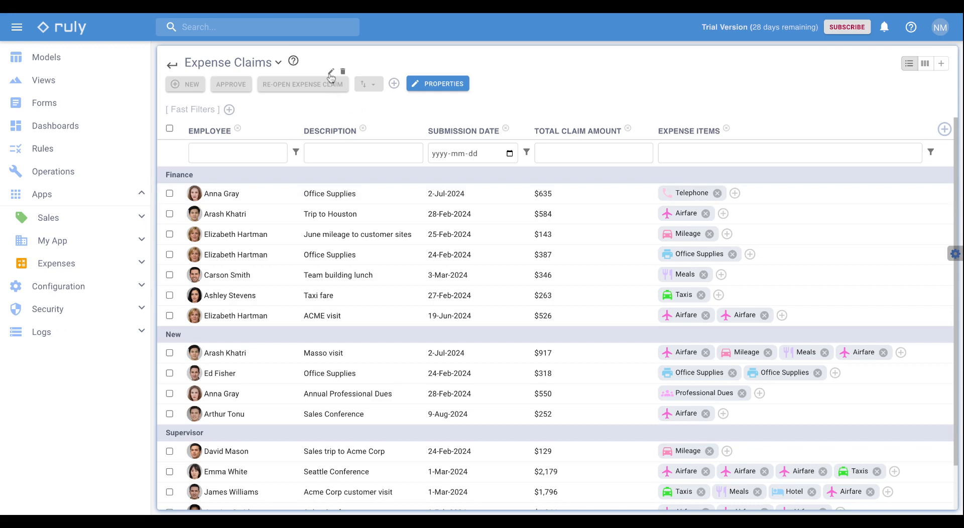
pyautogui.click(331, 73)
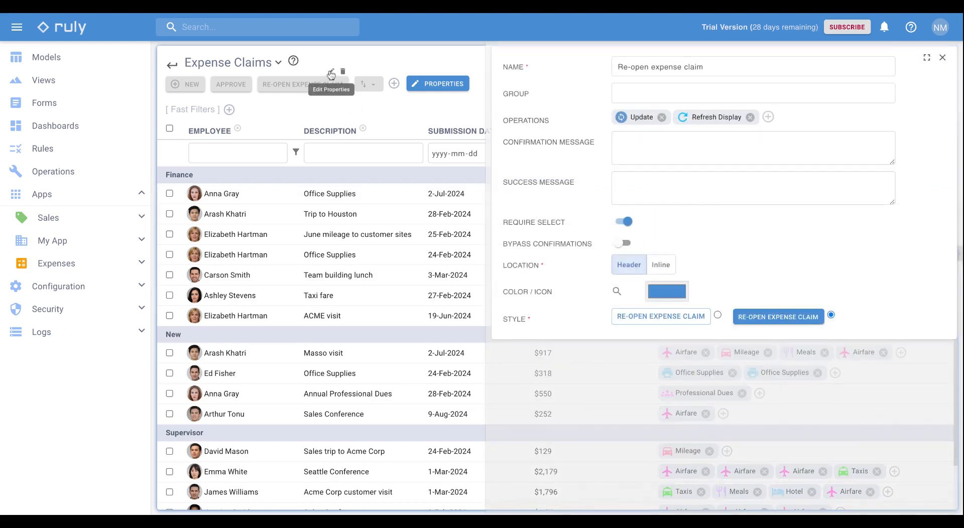
pyautogui.click(666, 272)
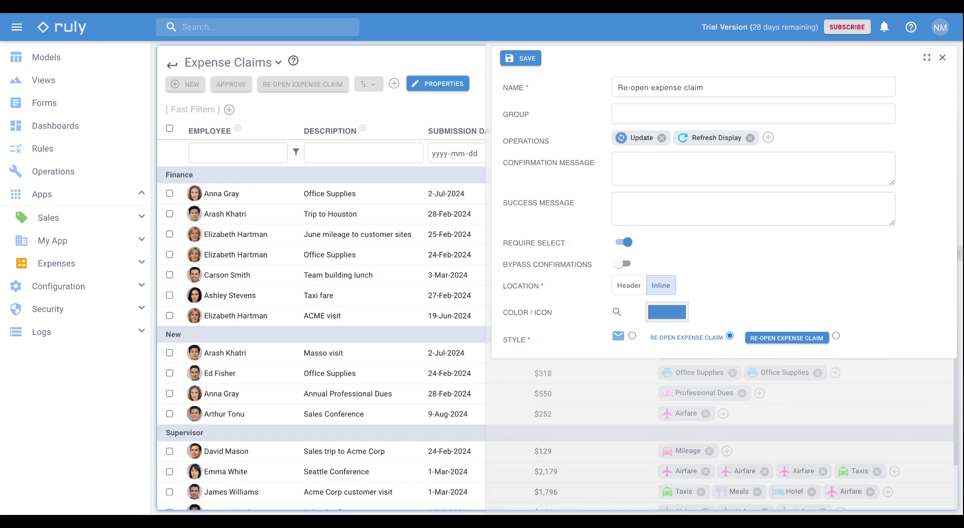
pyautogui.click(676, 309)
pyautogui.click(685, 324)
pyautogui.moveTo(685, 324); pyautogui.dragTo(686, 326)
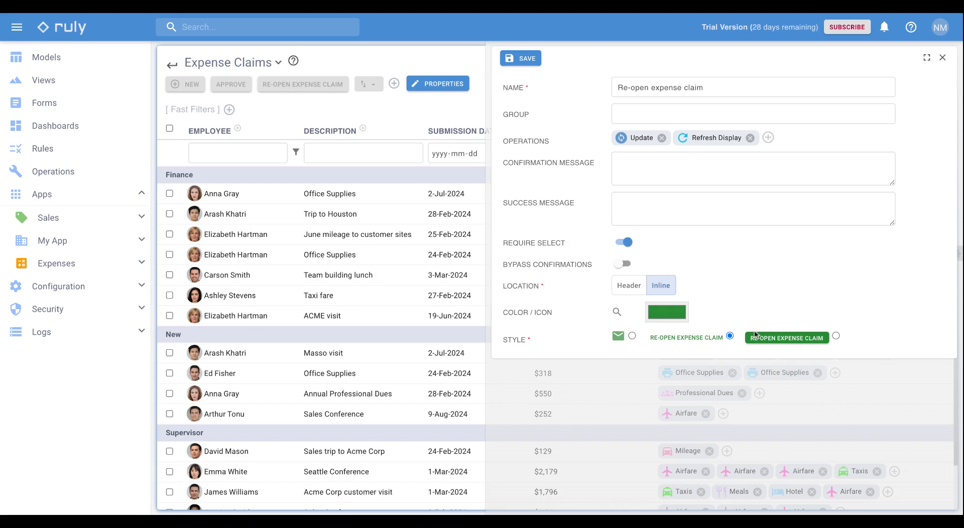
# - Give the inline button the icon-only style with the "lock open" icon, and save the button and the view
pyautogui.click(633, 336)
pyautogui.click(618, 338)
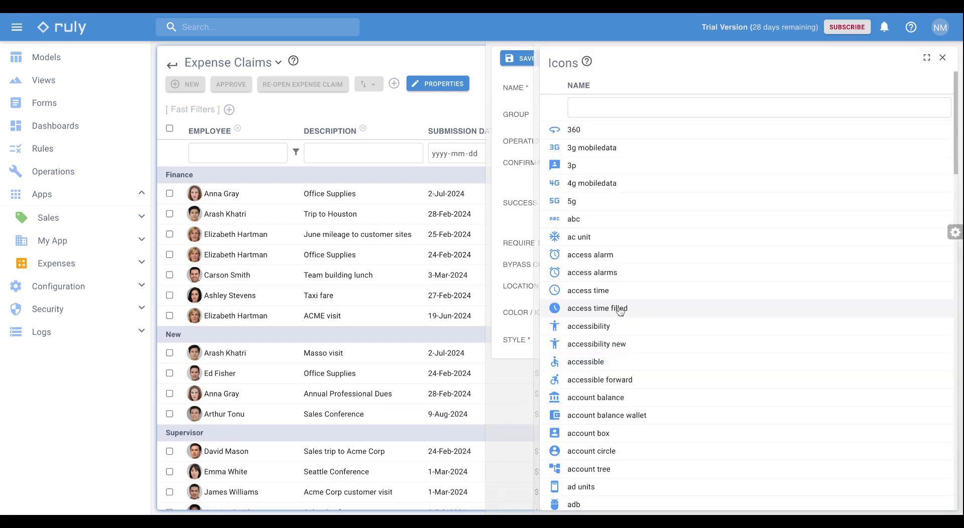
pyautogui.write('lock open')
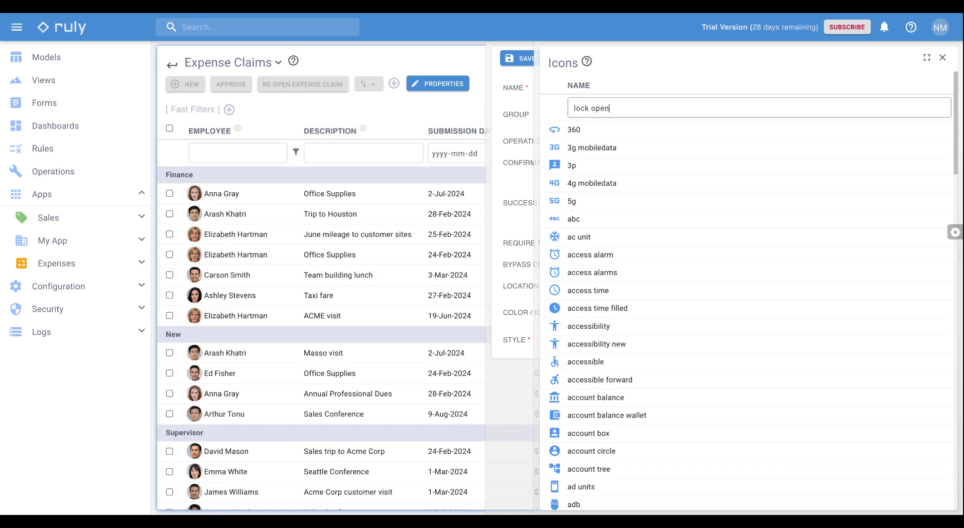
pyautogui.click(653, 131)
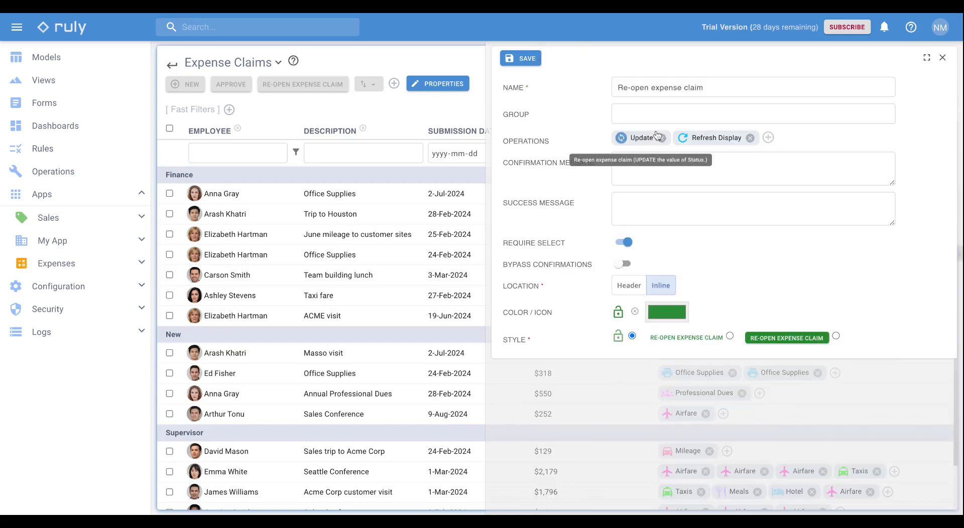
pyautogui.click(527, 61)
pyautogui.click(894, 84)
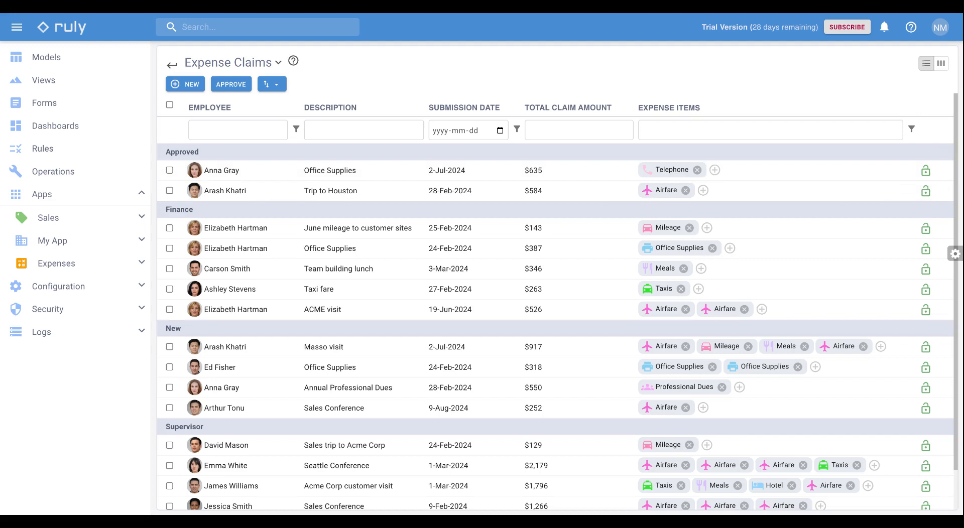
# - Move the Re-open expense claim button to the Header location, assign it to the group Actions and save its properties
pyautogui.click(956, 254)
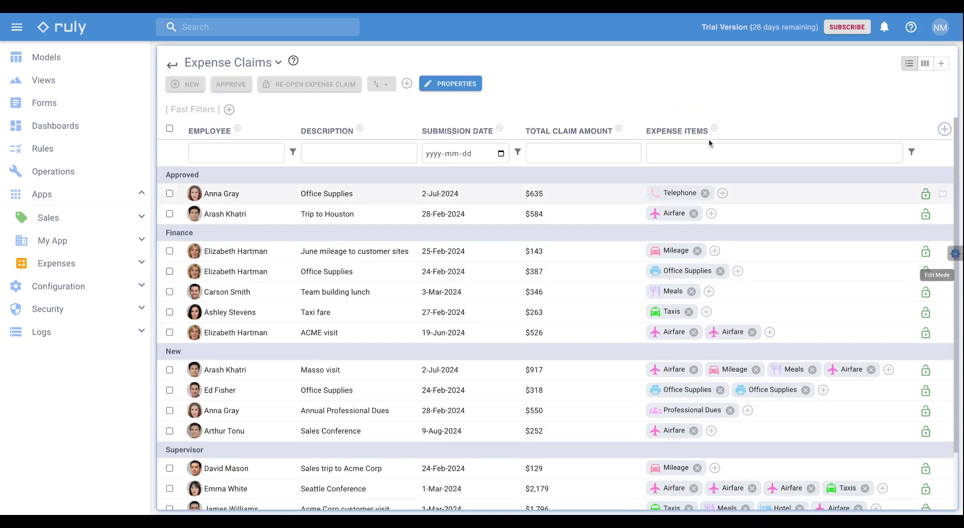
pyautogui.click(344, 72)
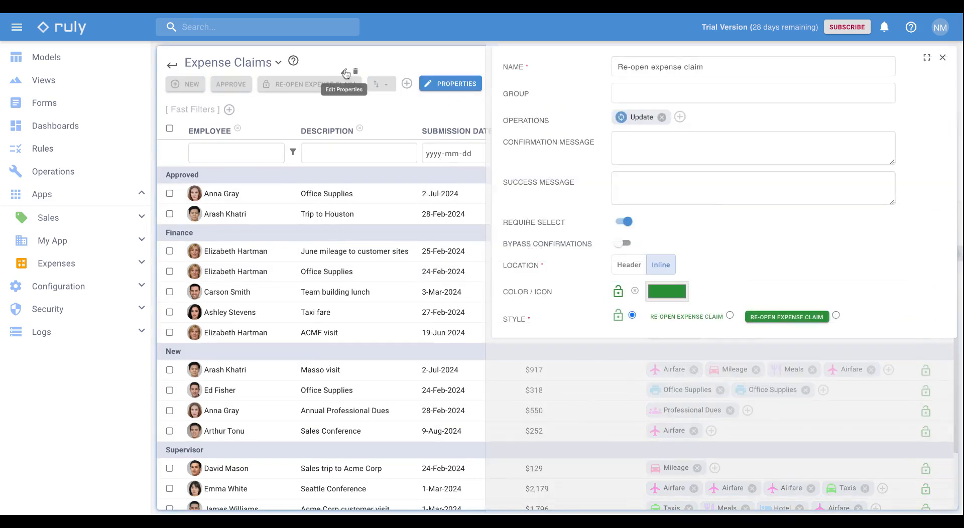
pyautogui.click(629, 265)
pyautogui.click(632, 115)
pyautogui.write('Actions')
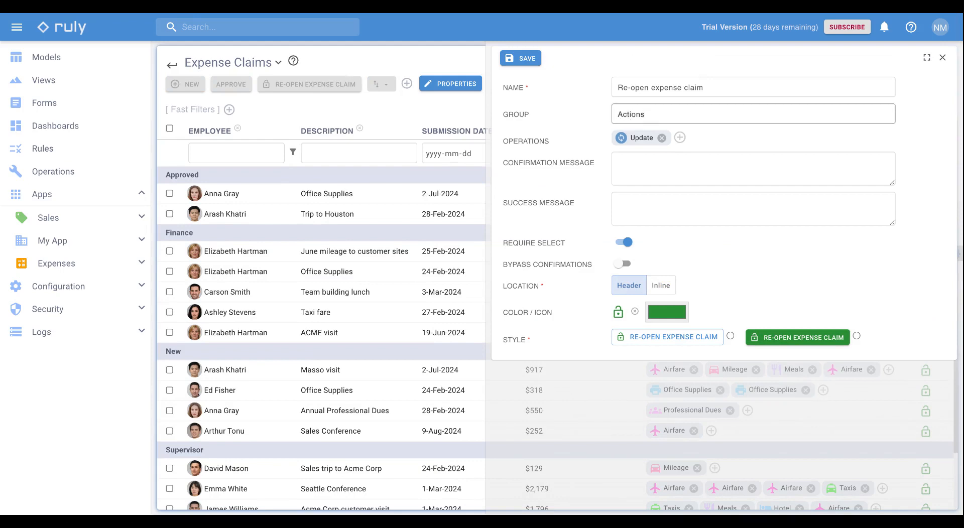
pyautogui.click(525, 60)
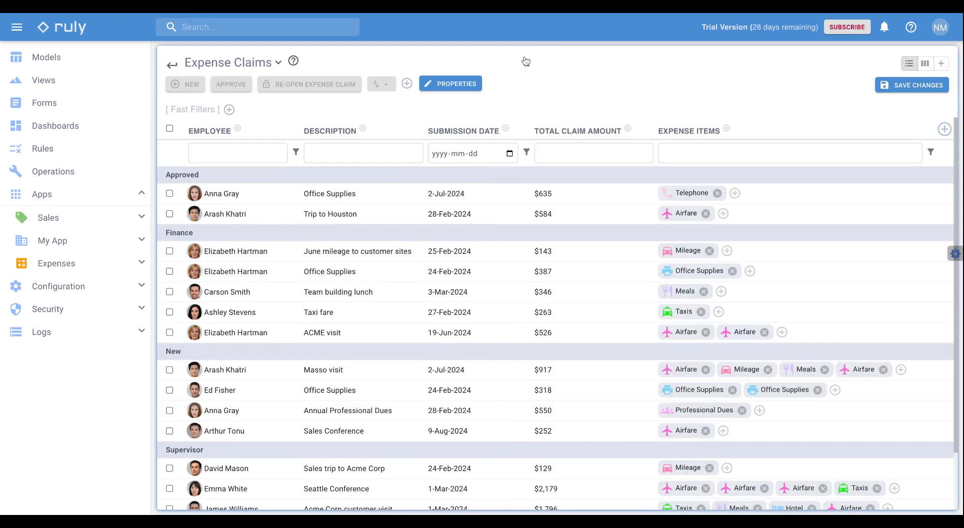
# - Assign the Approve button to the group Actions, save the button and the view, and expand the grouped actions
pyautogui.click(245, 79)
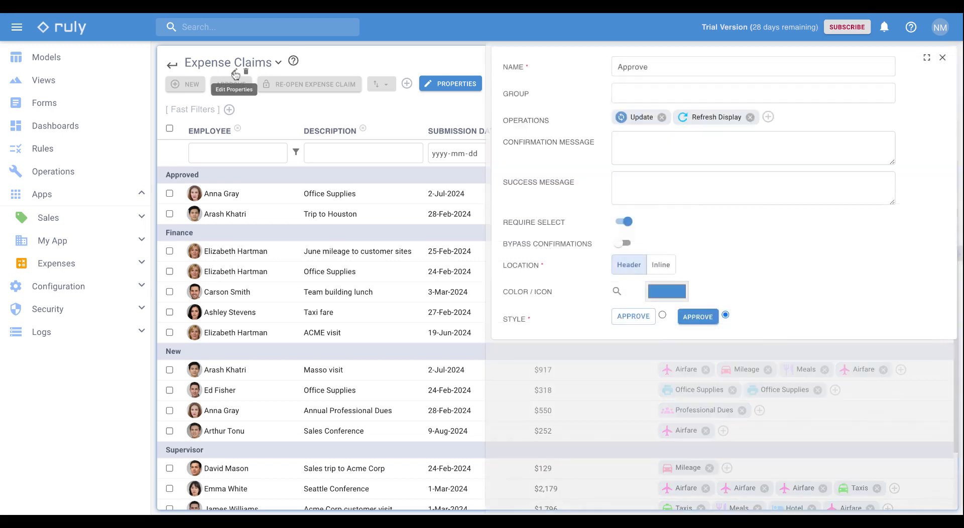
pyautogui.click(621, 91)
pyautogui.write('Actions')
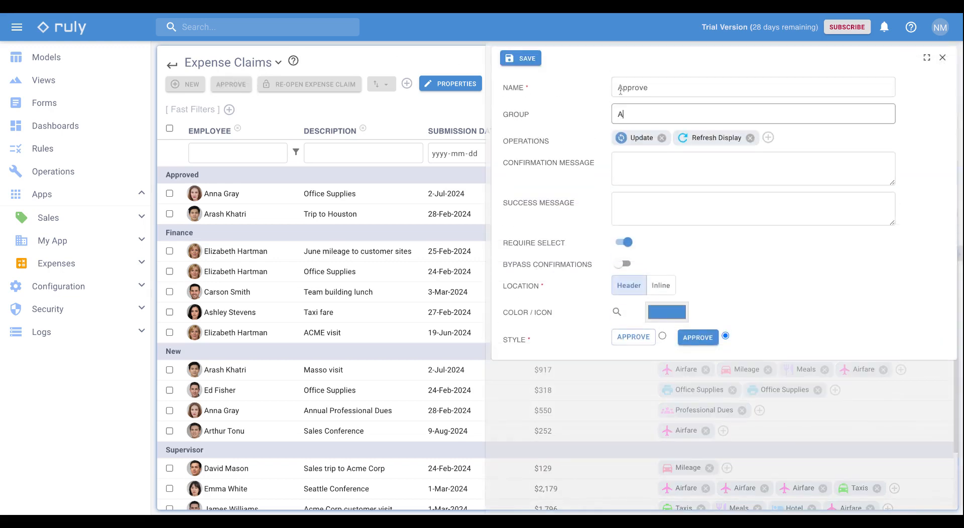
pyautogui.click(521, 59)
pyautogui.click(928, 88)
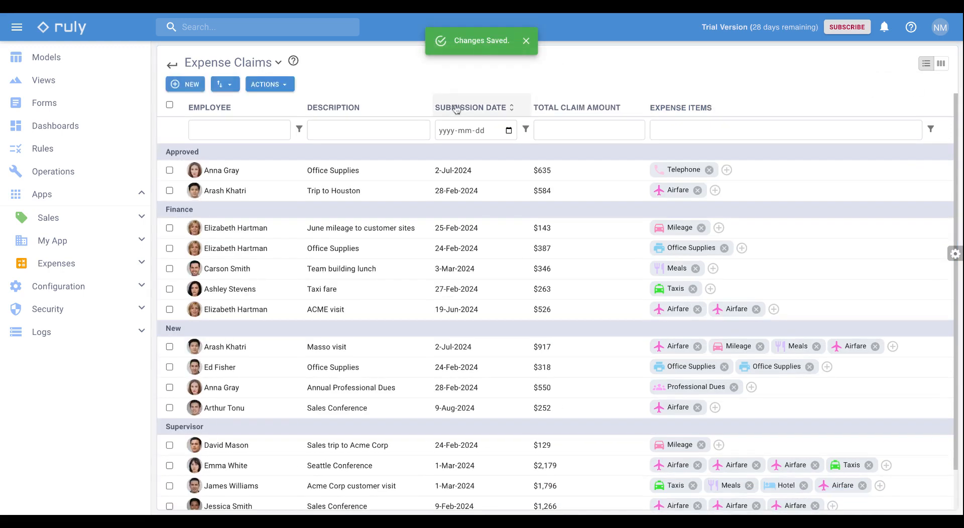
pyautogui.click(285, 85)
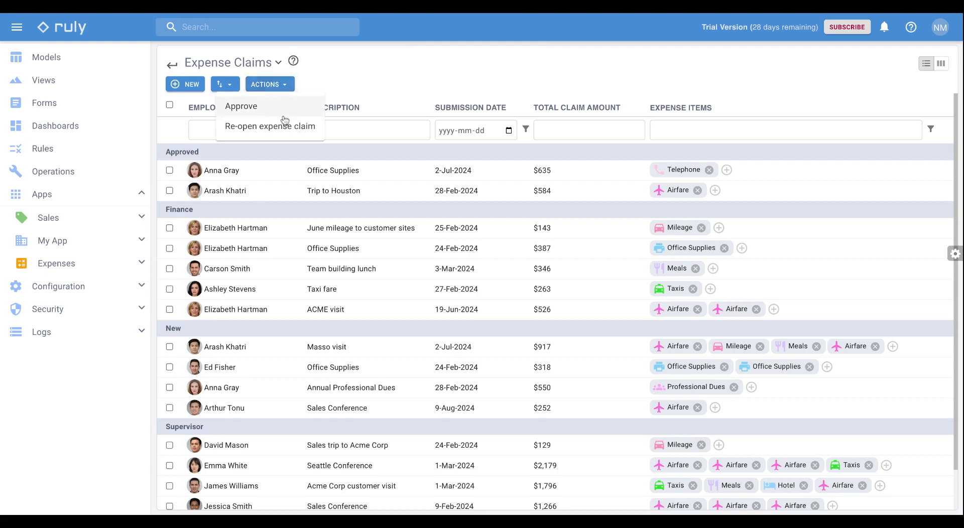
# - Open the dashboard of the Expenses app and switch it to edit mode
pyautogui.click(90, 262)
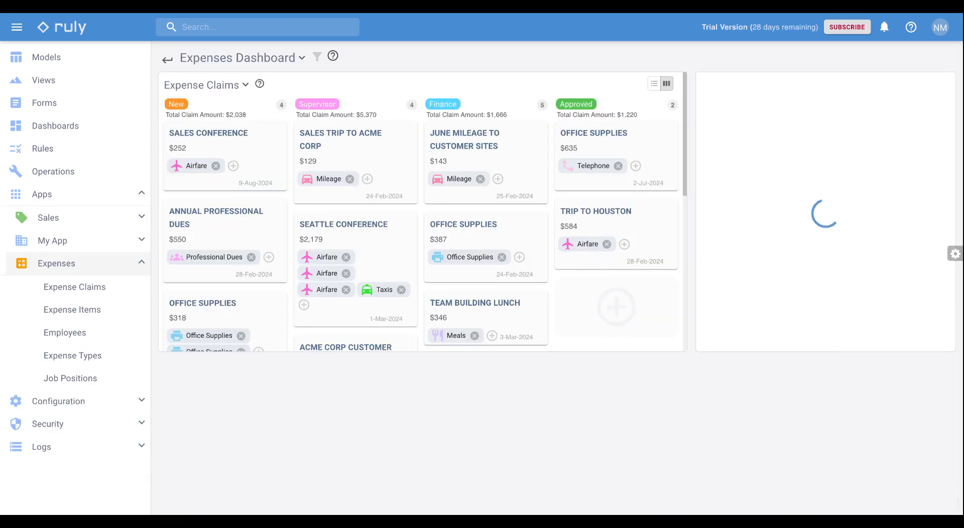
pyautogui.click(89, 262)
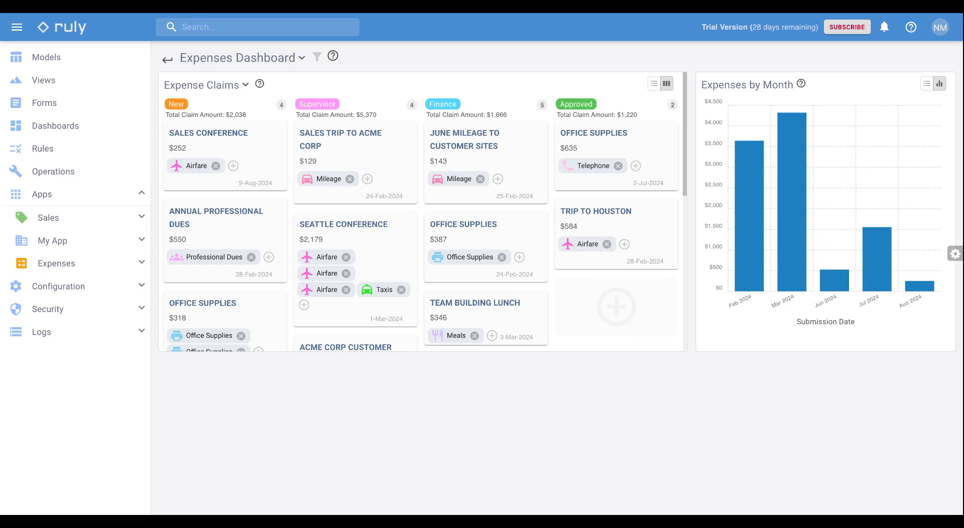
pyautogui.click(89, 263)
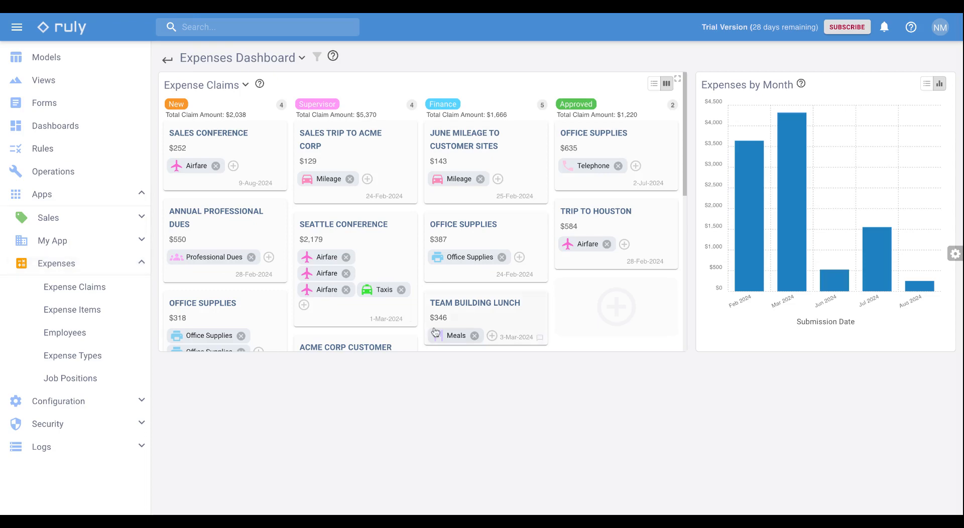
pyautogui.click(952, 257)
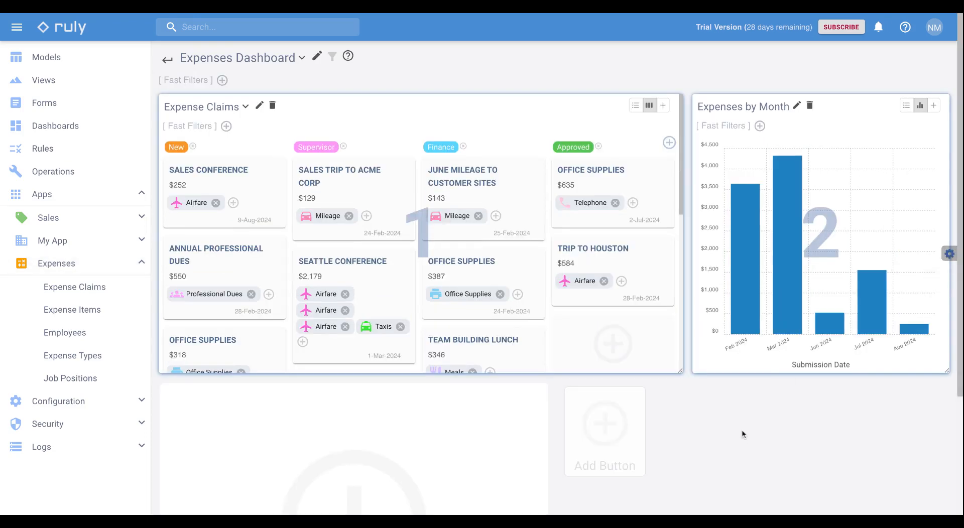
# - Add a form button to the dashboard that opens the Expenses form based on the ExpenseForm model
pyautogui.scroll(-2, 740, 433)
pyautogui.moveTo(611, 368)
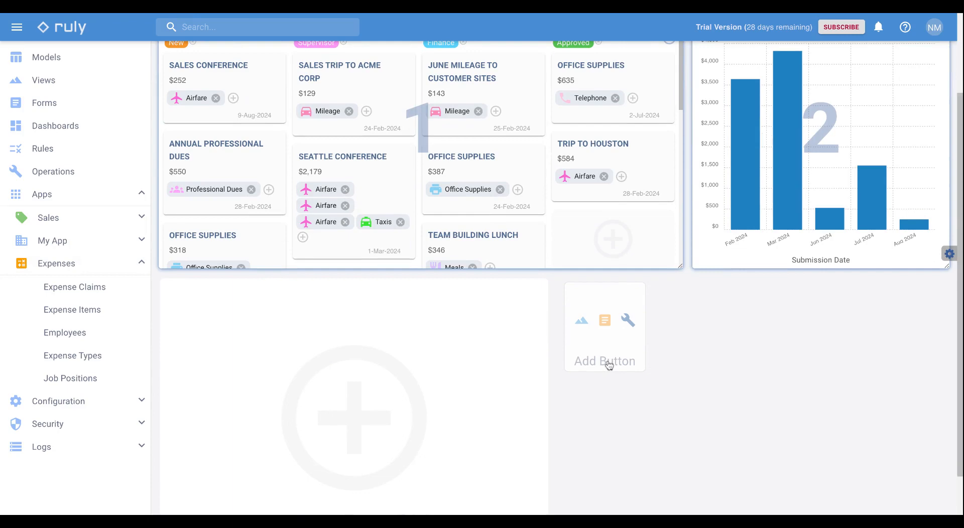
pyautogui.click(606, 325)
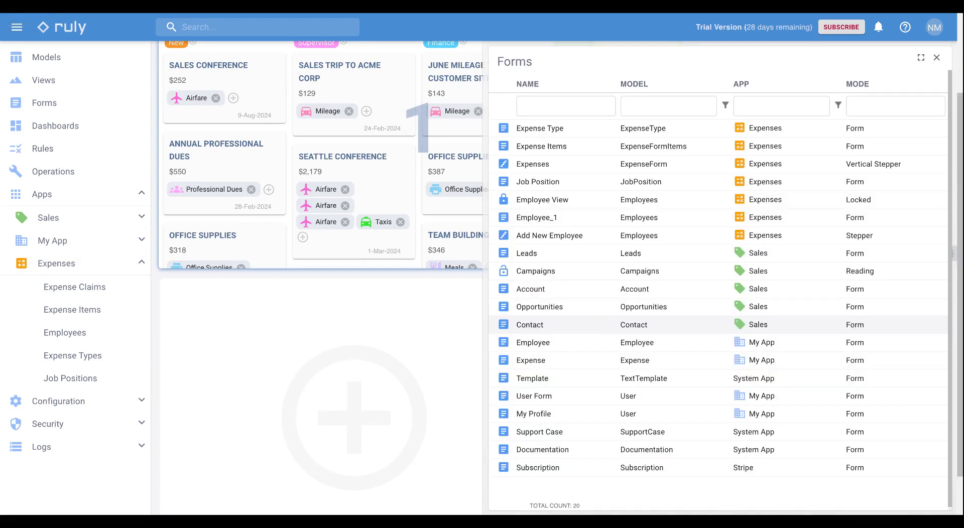
pyautogui.click(658, 171)
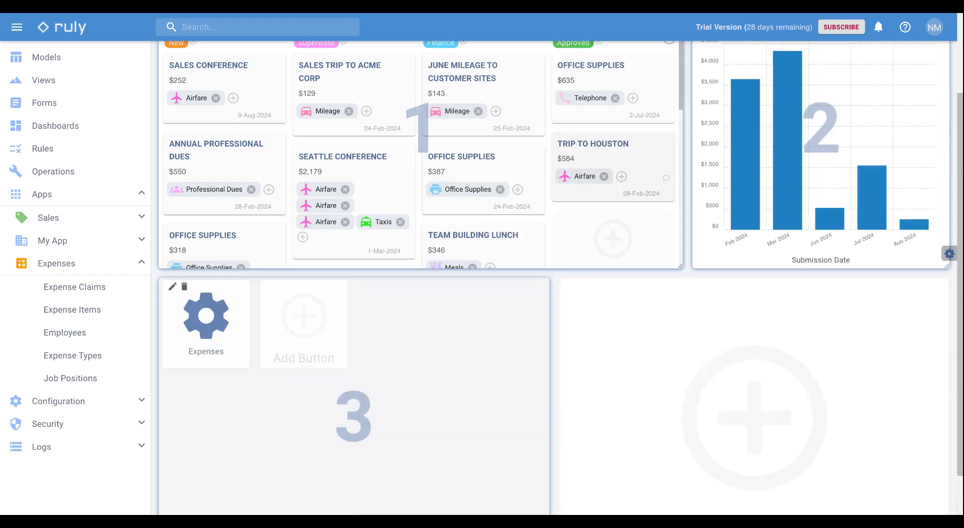
# - Give the new Expenses dashboard button the filled style with a white icon on blue, and save it
pyautogui.click(173, 287)
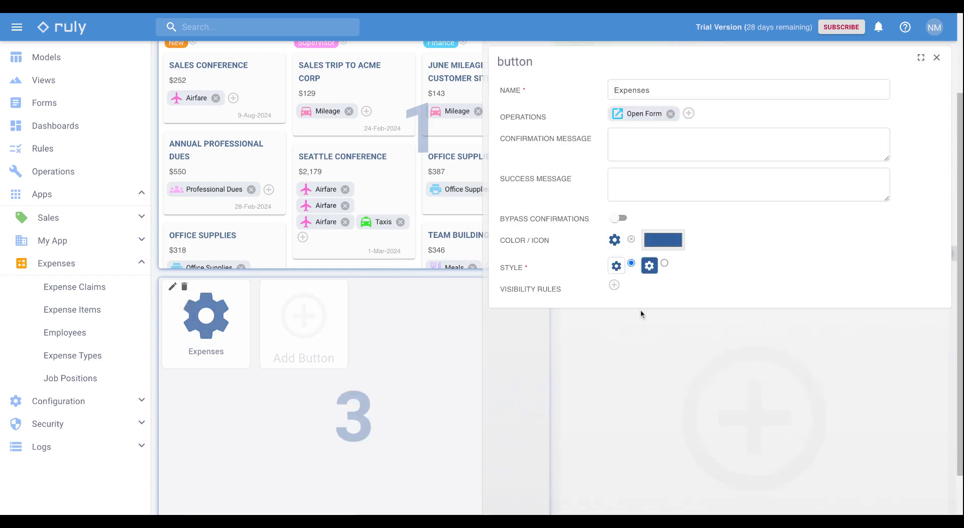
pyautogui.click(664, 263)
pyautogui.click(525, 89)
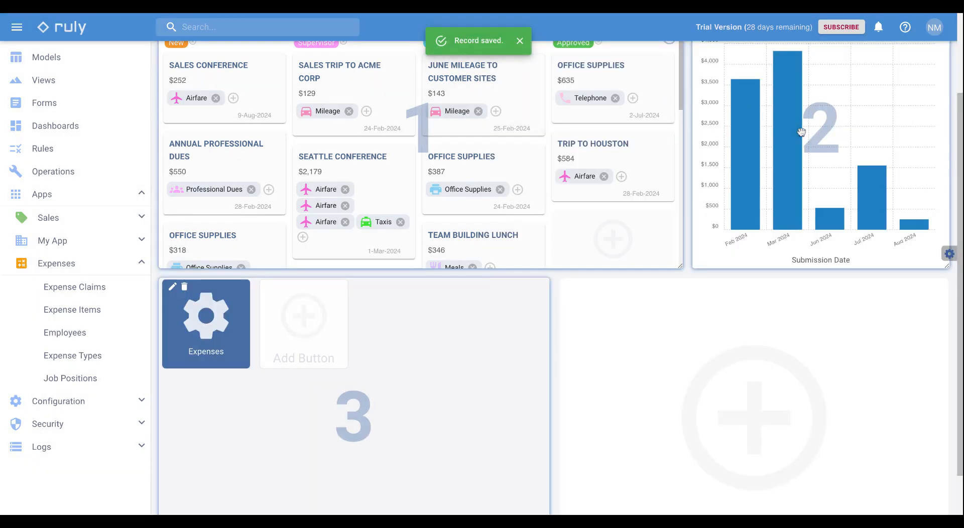
# - Leave the dashboard's edit mode and open the expense form with the new Expenses button
pyautogui.click(949, 254)
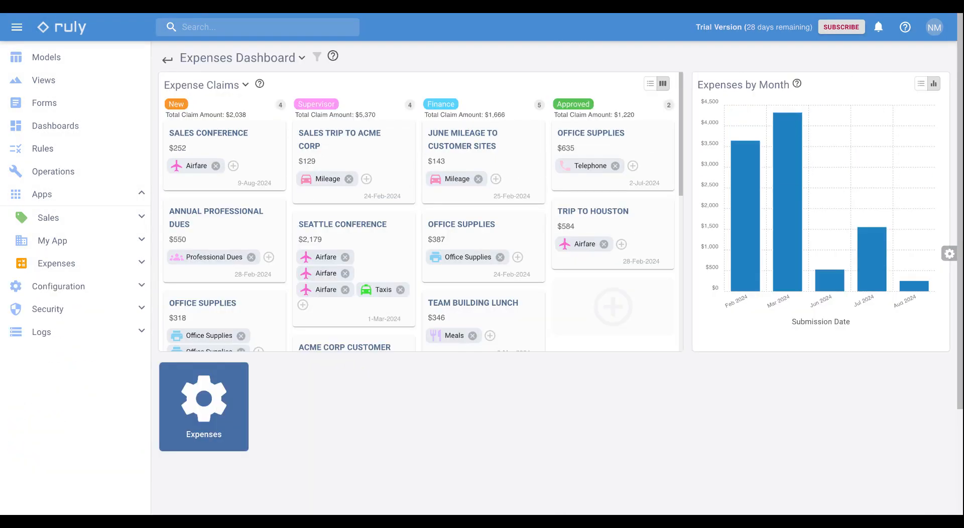
pyautogui.click(204, 406)
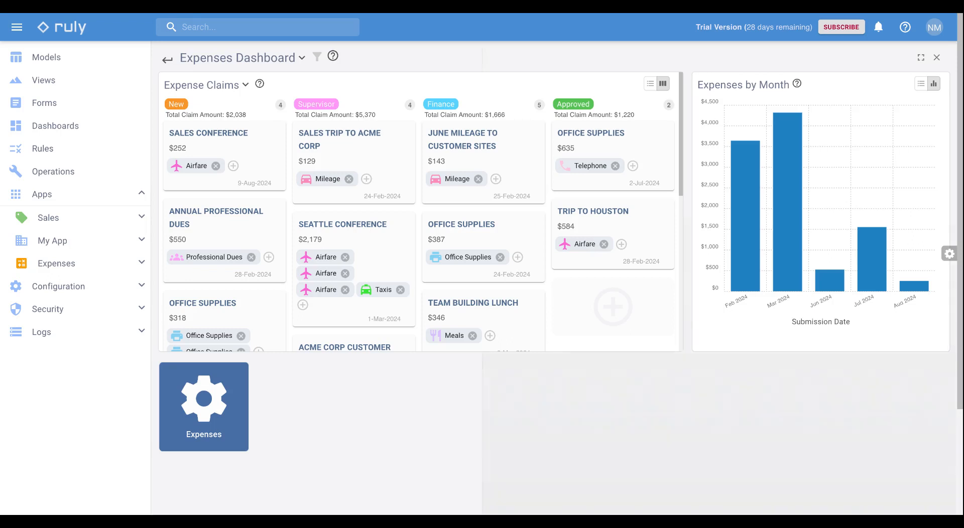